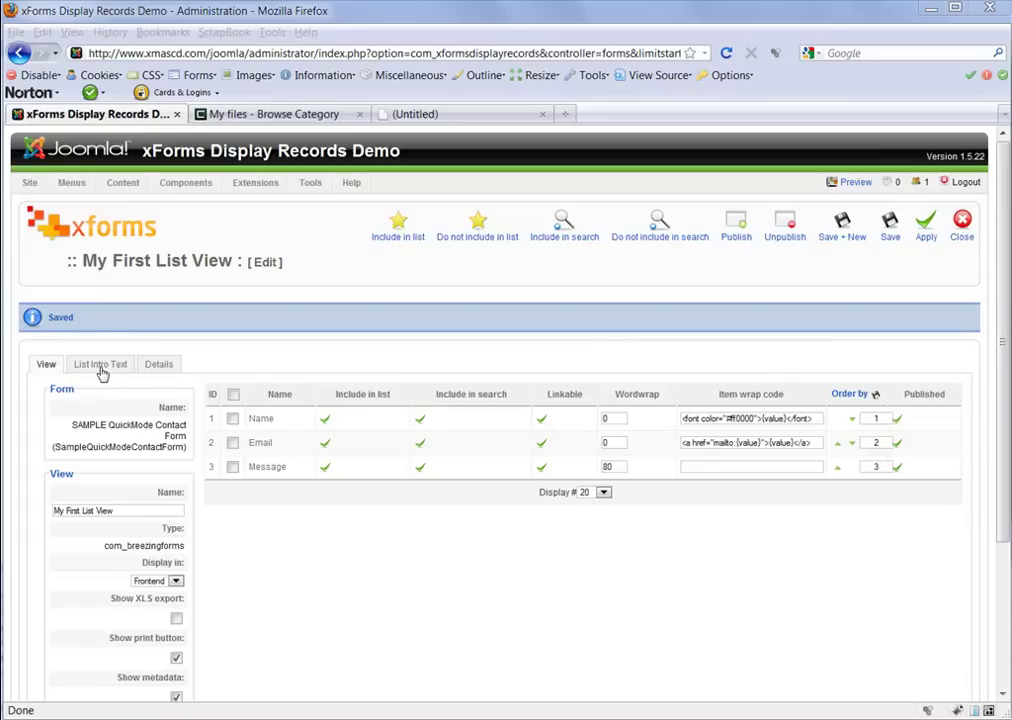
# Add and apply list intro text saying the page lists My First List View's published records, viewable by clicking linkable text in any field EXCEPT Email
pyautogui.click(100, 368)
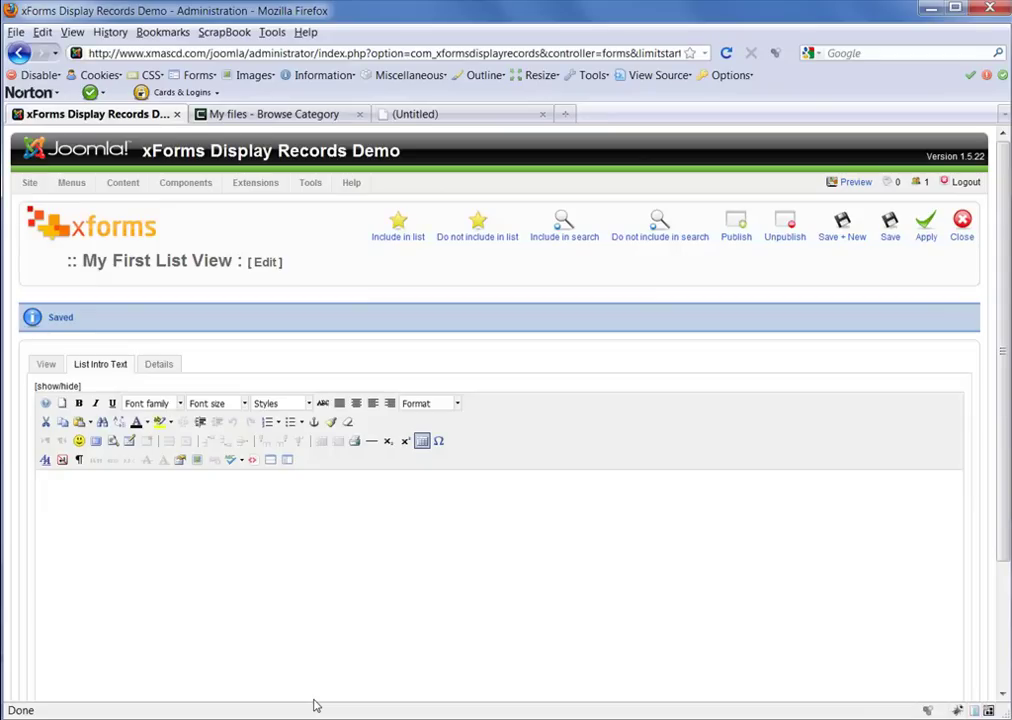
pyautogui.write('This page contains a list of all of the records submitted and published for My First List View. To view an individual record, please click on the linkable text in any of the fields below EXCEPT the Email field.')
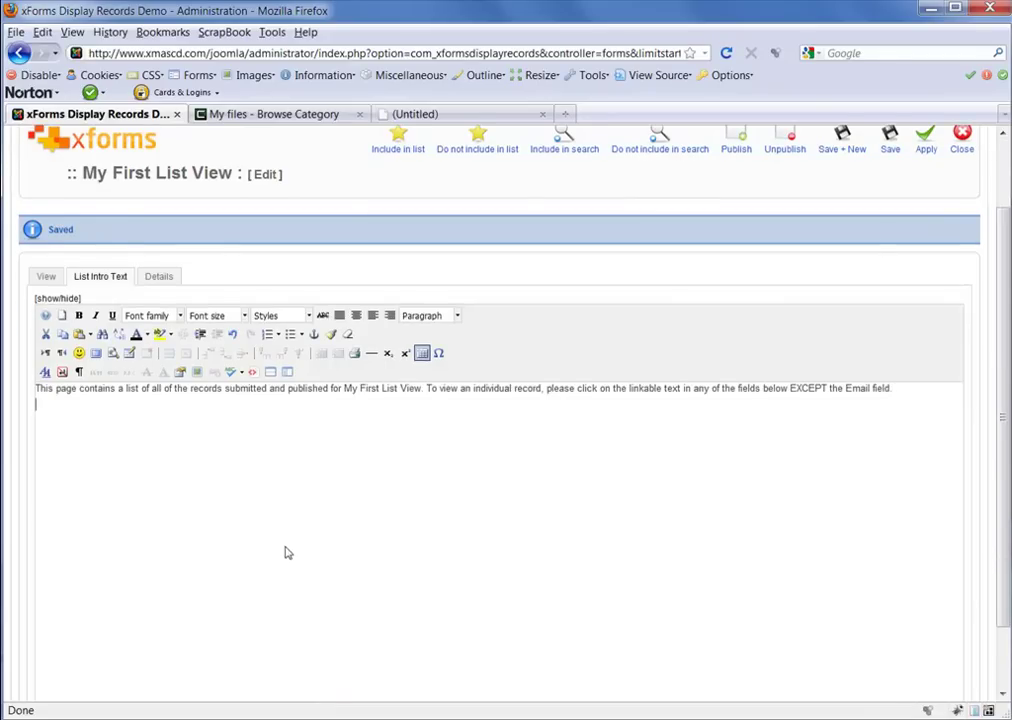
pyautogui.scroll(2, 285, 551)
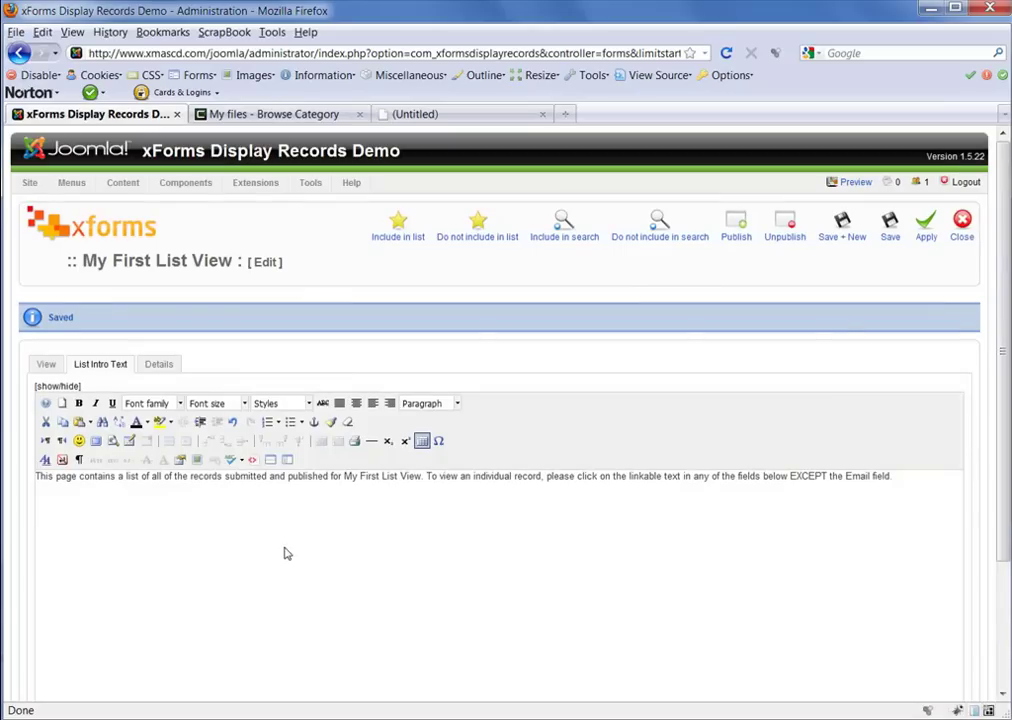
pyautogui.click(926, 236)
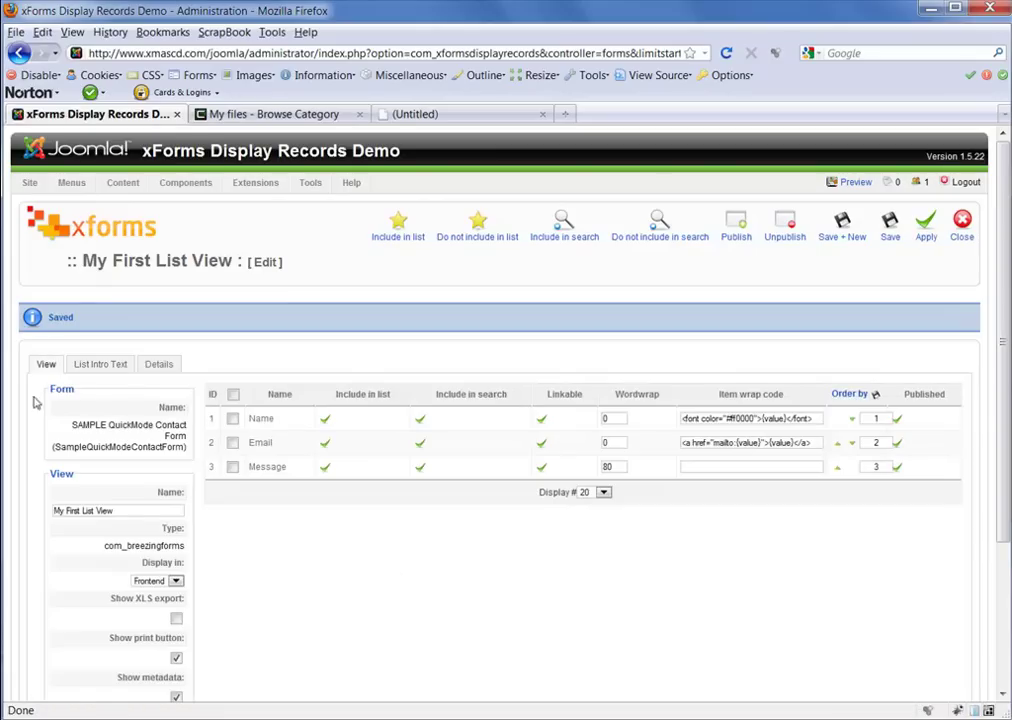
pyautogui.click(100, 368)
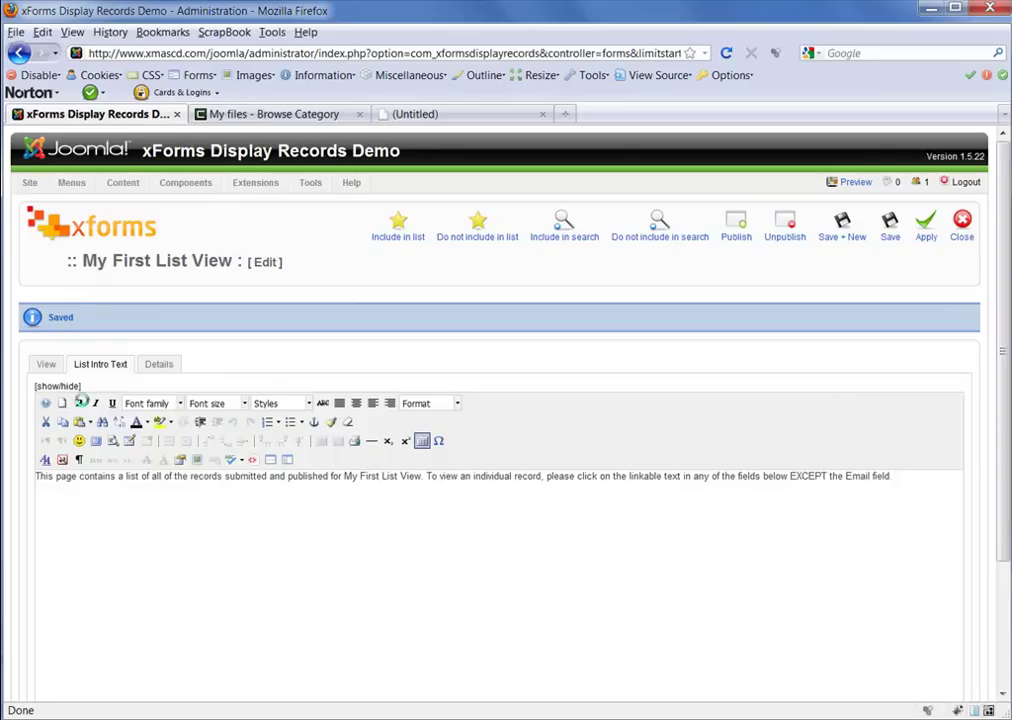
# Generate the sample details template for My First List View and apply the changes to the view
pyautogui.click(158, 367)
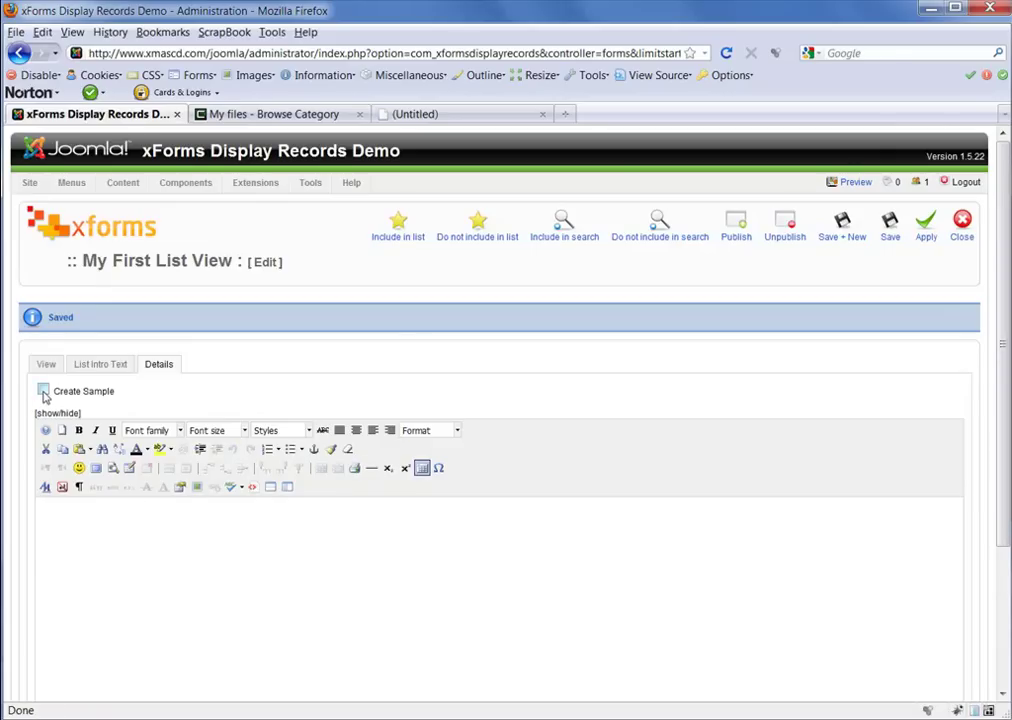
pyautogui.click(43, 391)
pyautogui.click(926, 243)
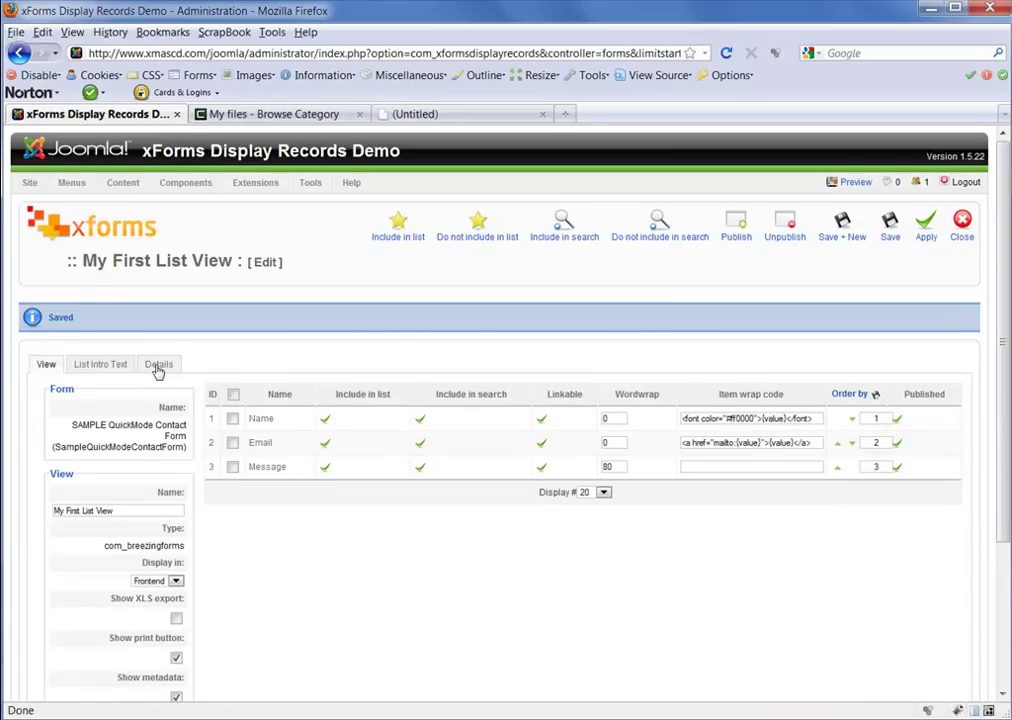
pyautogui.click(157, 366)
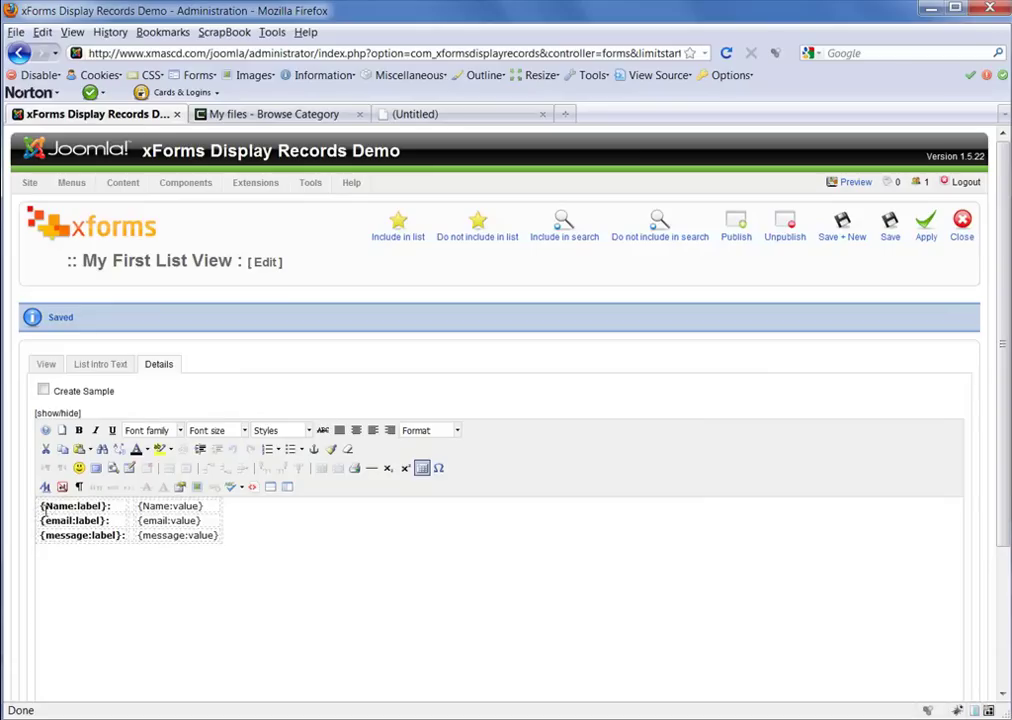
pyautogui.click(273, 516)
pyautogui.click(221, 553)
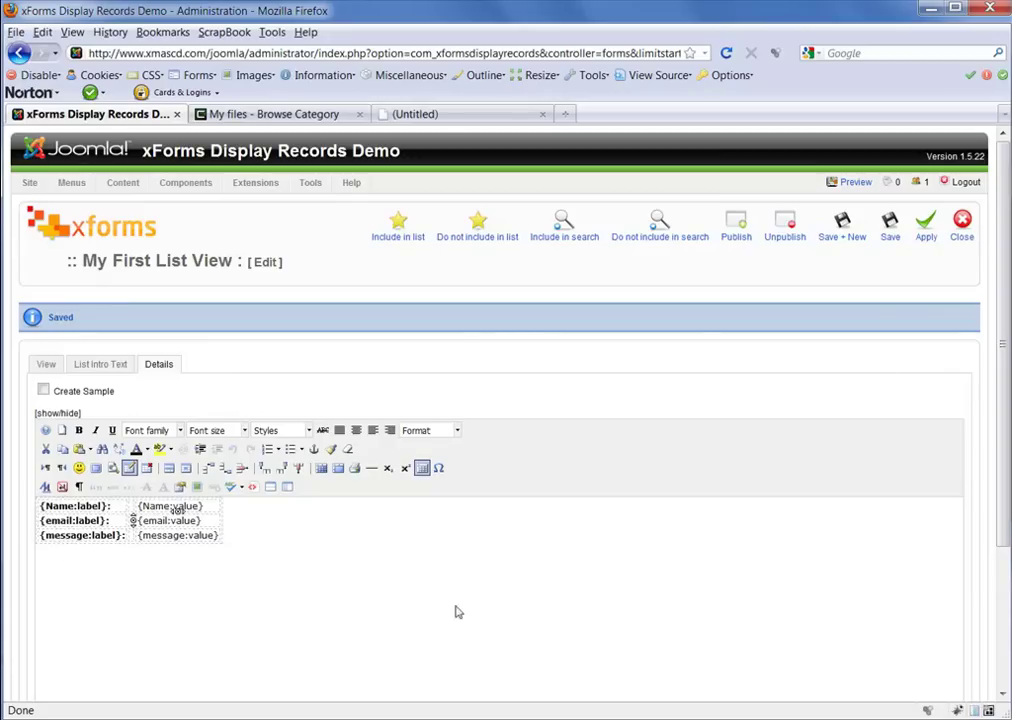
pyautogui.click(142, 587)
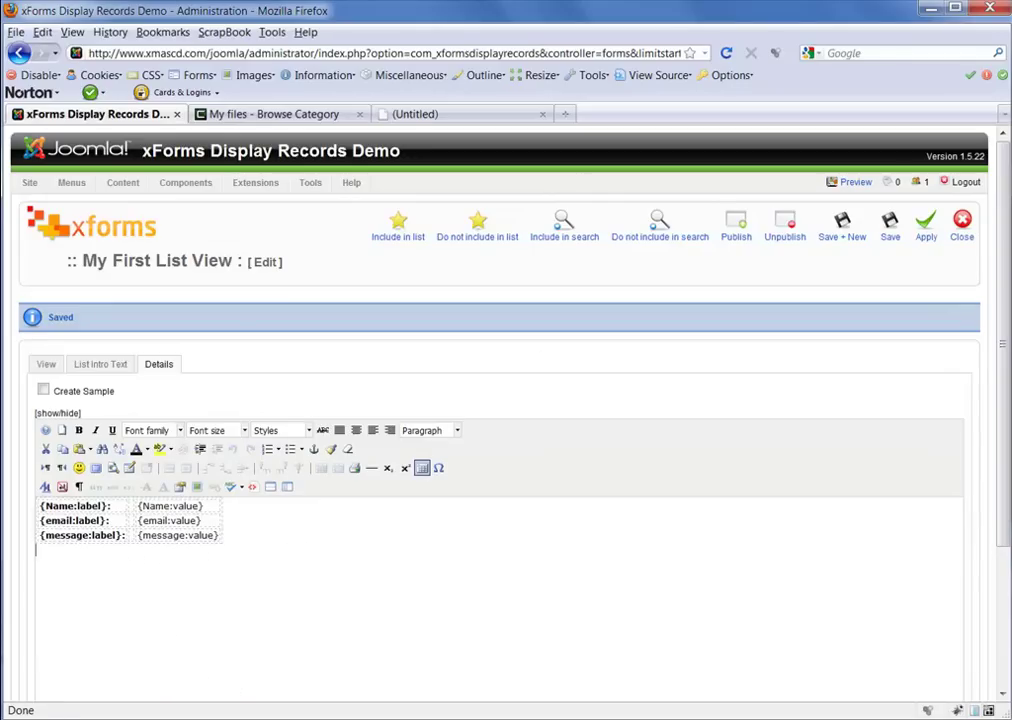
pyautogui.click(926, 236)
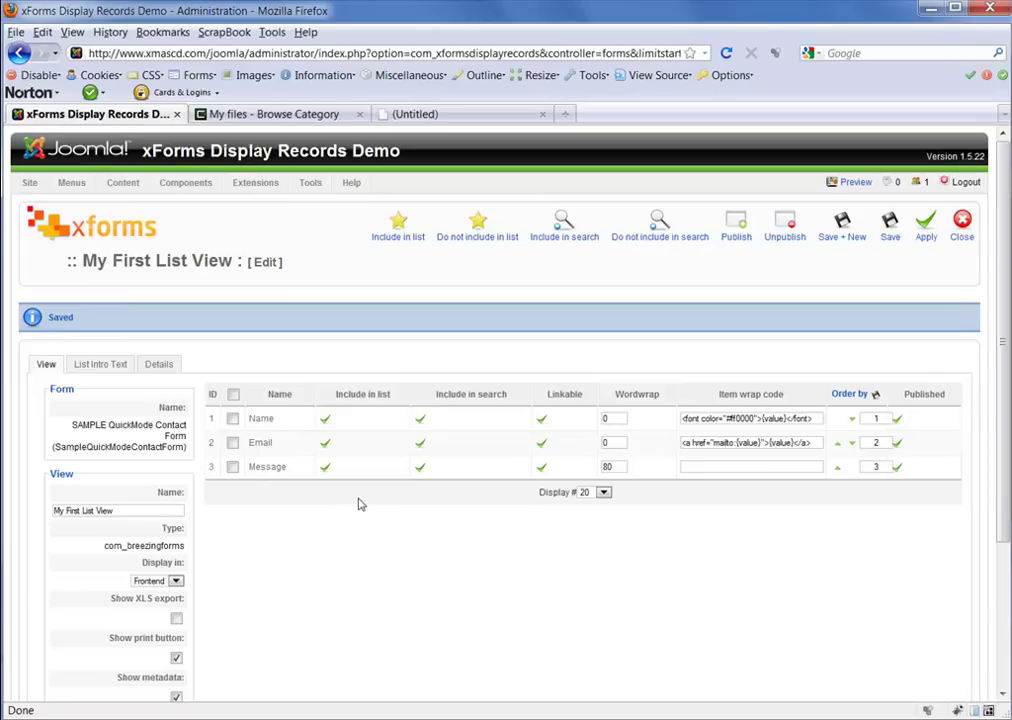
# Save and close My First List View, and publish it in the overview of list views
pyautogui.tripleClick(865, 314)
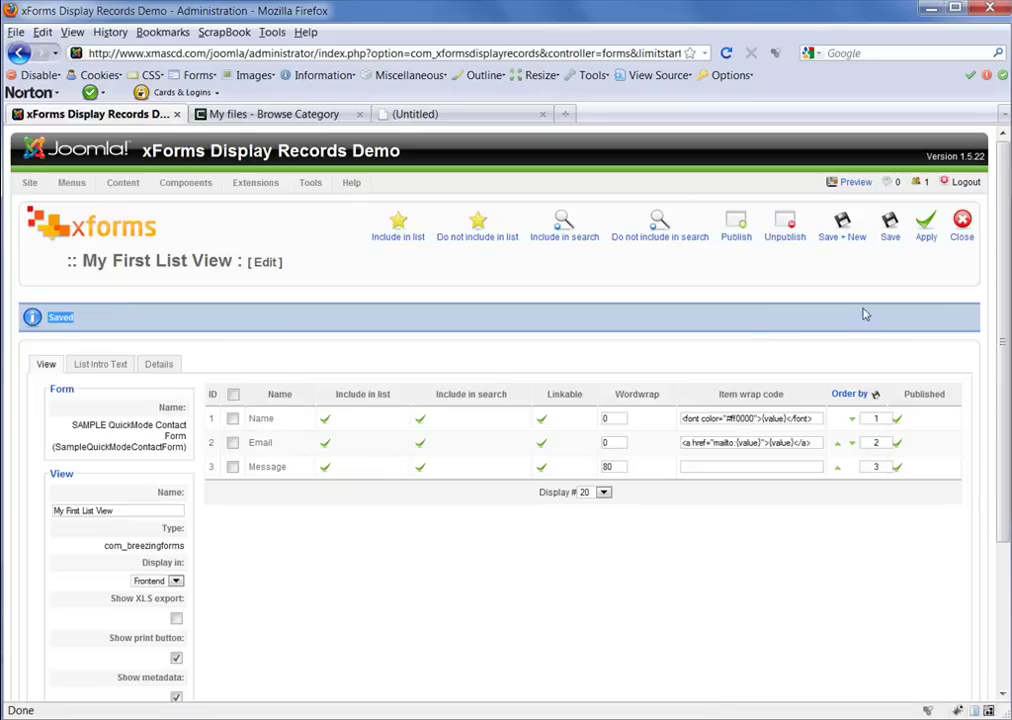
pyautogui.click(890, 236)
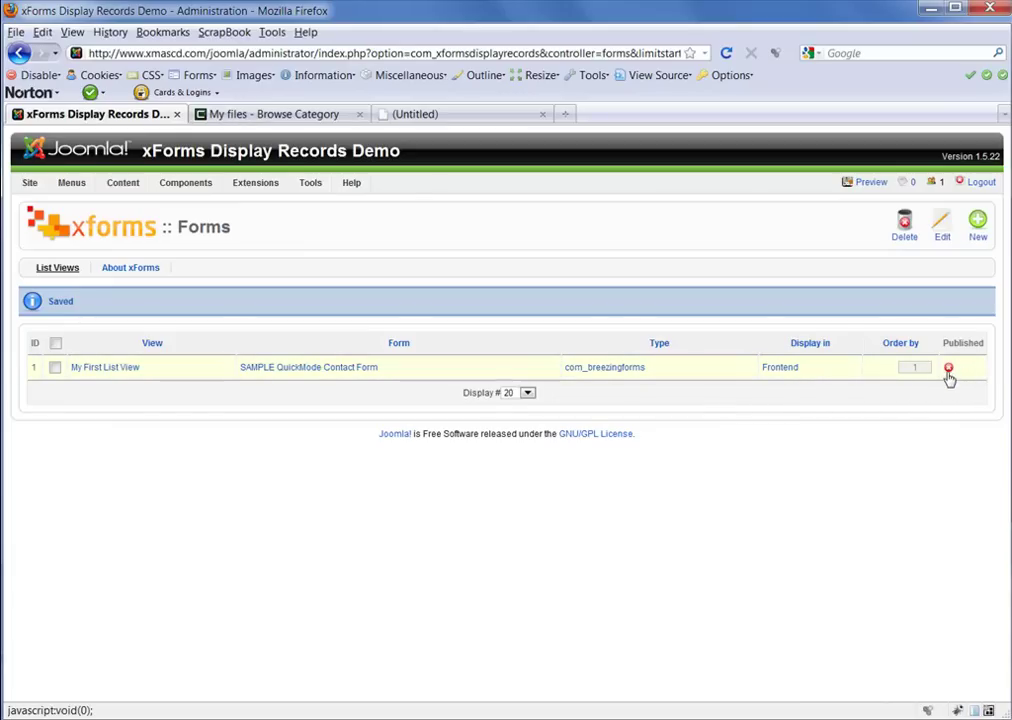
pyautogui.click(949, 370)
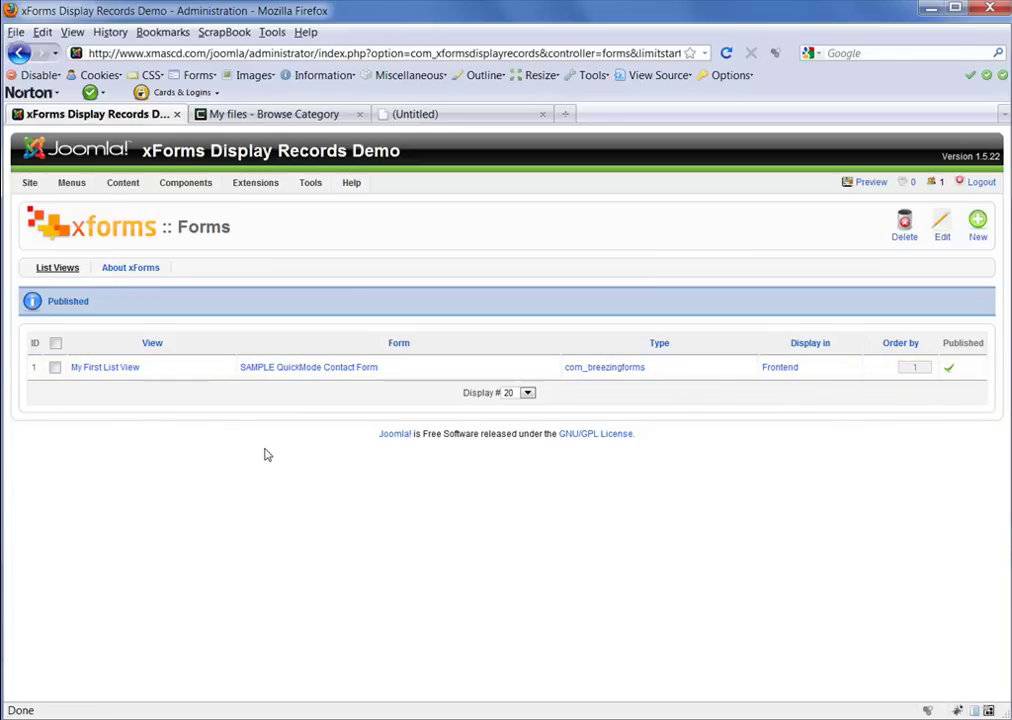
# Start a new Main Menu item of the xForms Display Records List View type, with My First List View as its selected view
pyautogui.moveTo(64, 185)
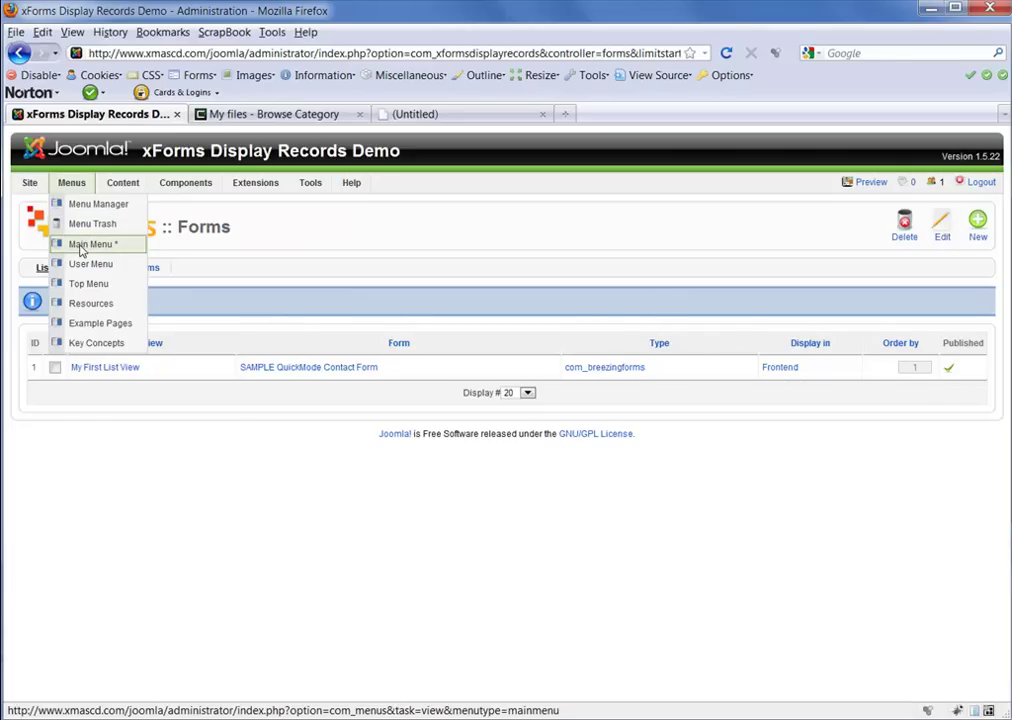
pyautogui.click(82, 251)
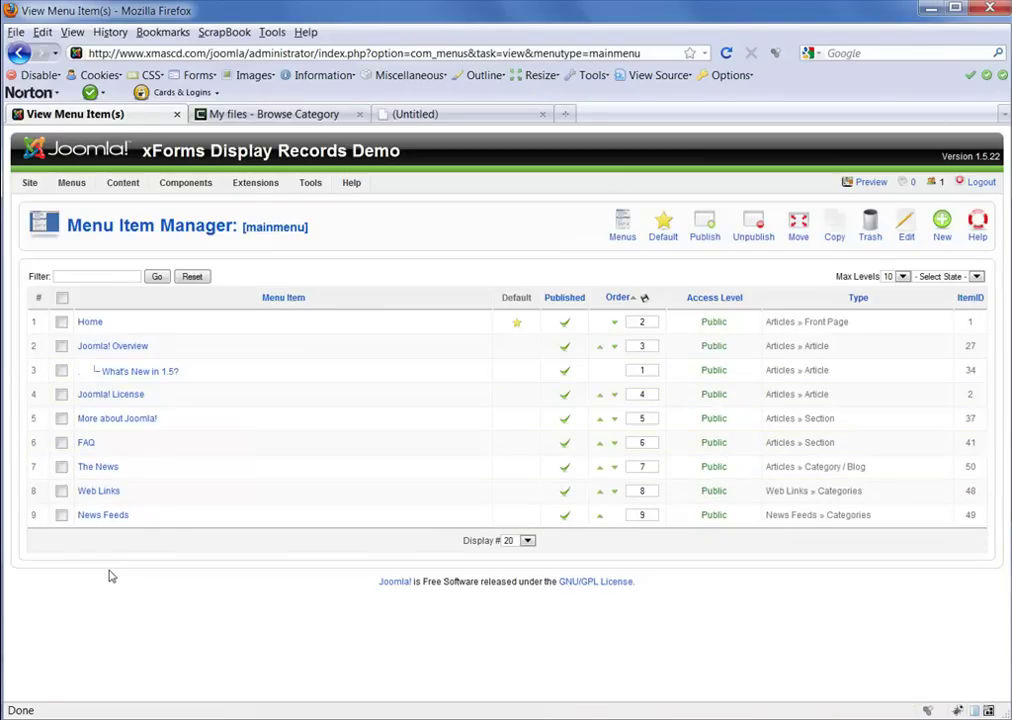
pyautogui.click(942, 240)
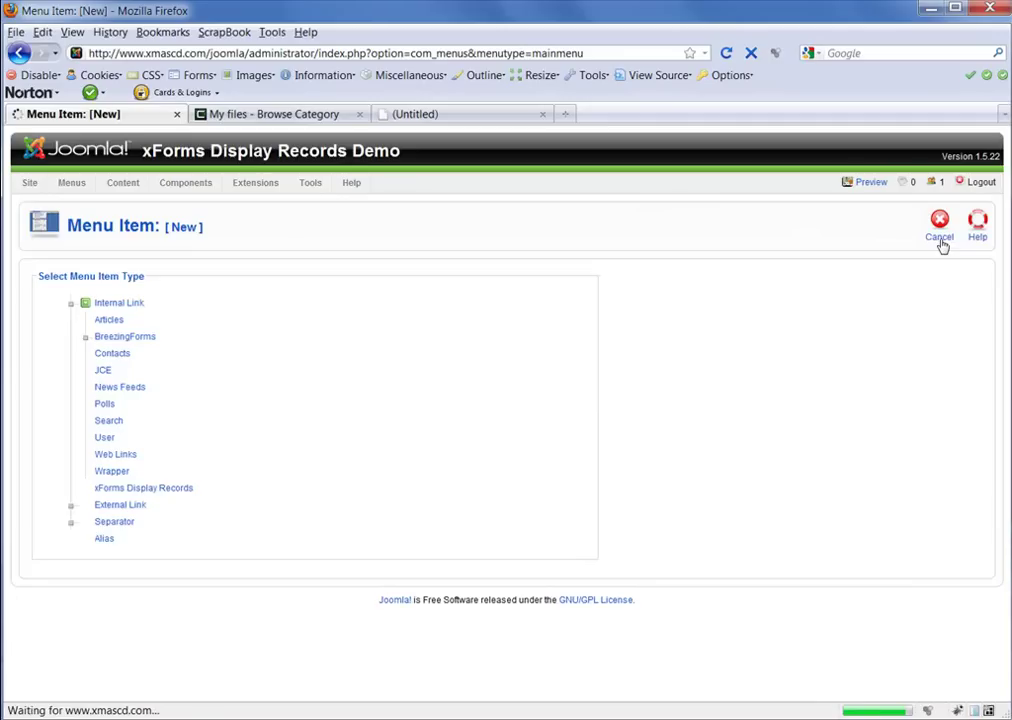
pyautogui.click(146, 490)
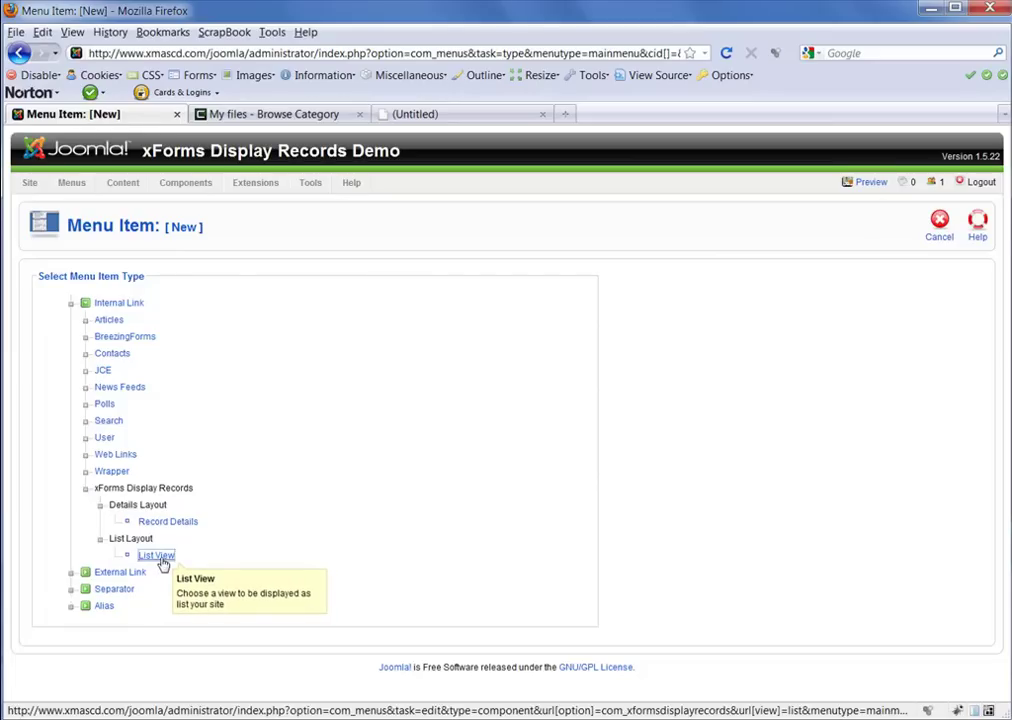
pyautogui.click(162, 564)
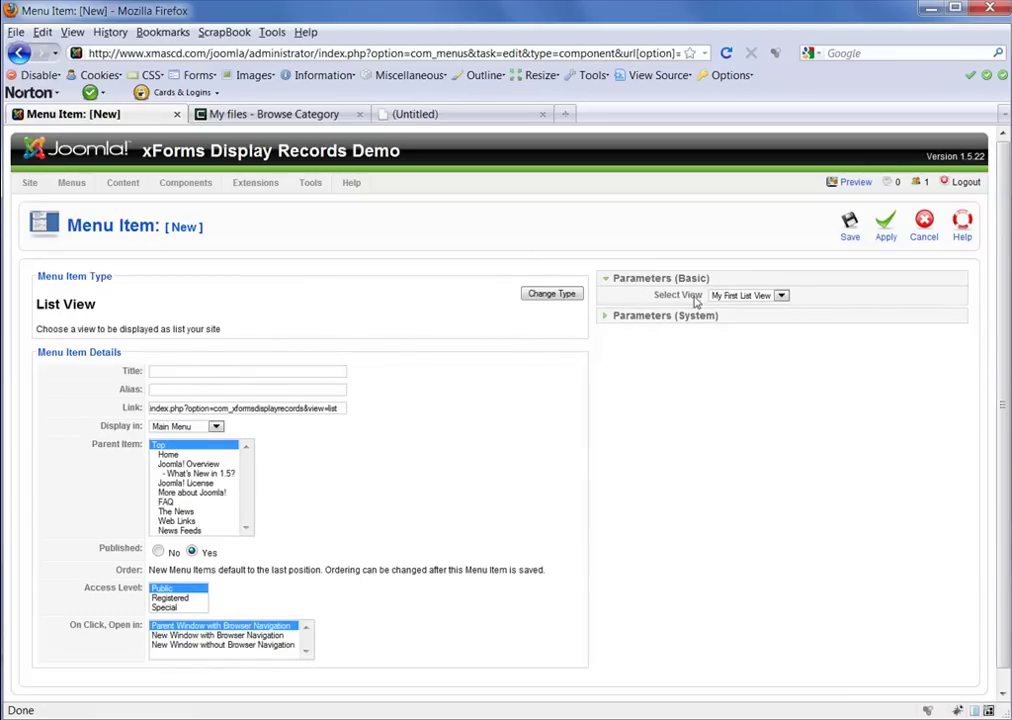
pyautogui.click(781, 296)
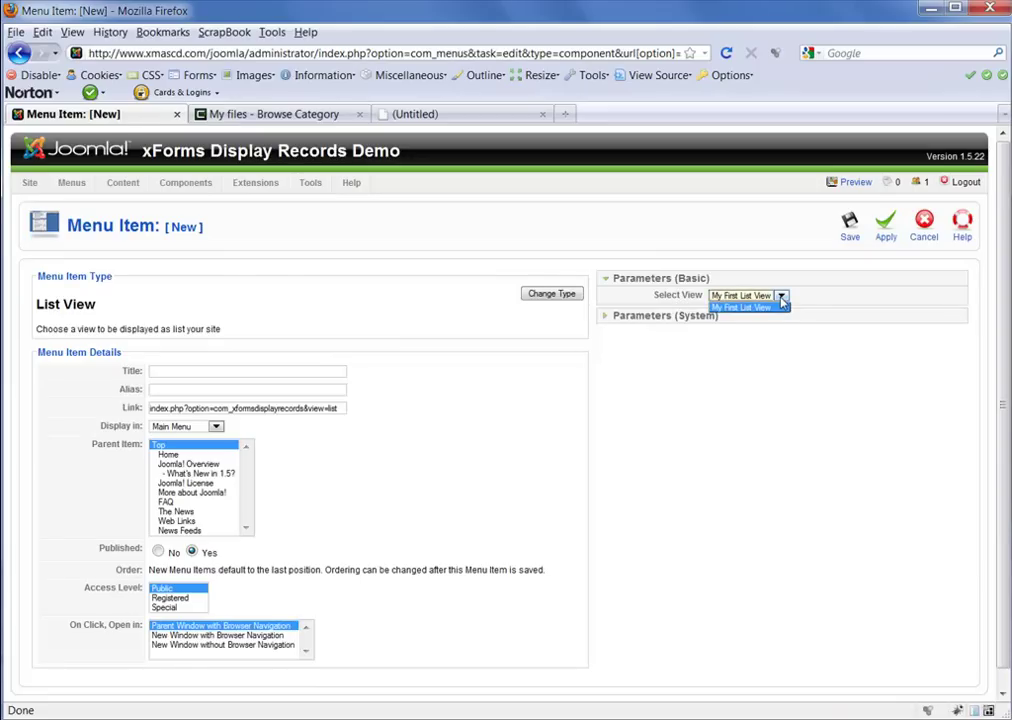
pyautogui.click(781, 300)
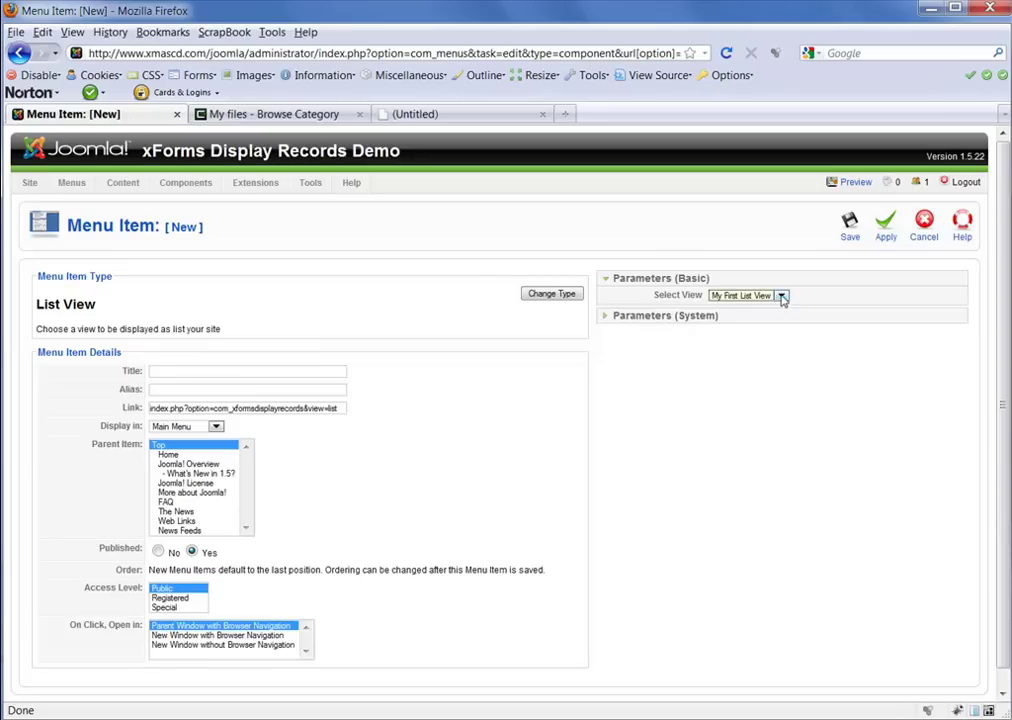
pyautogui.click(782, 297)
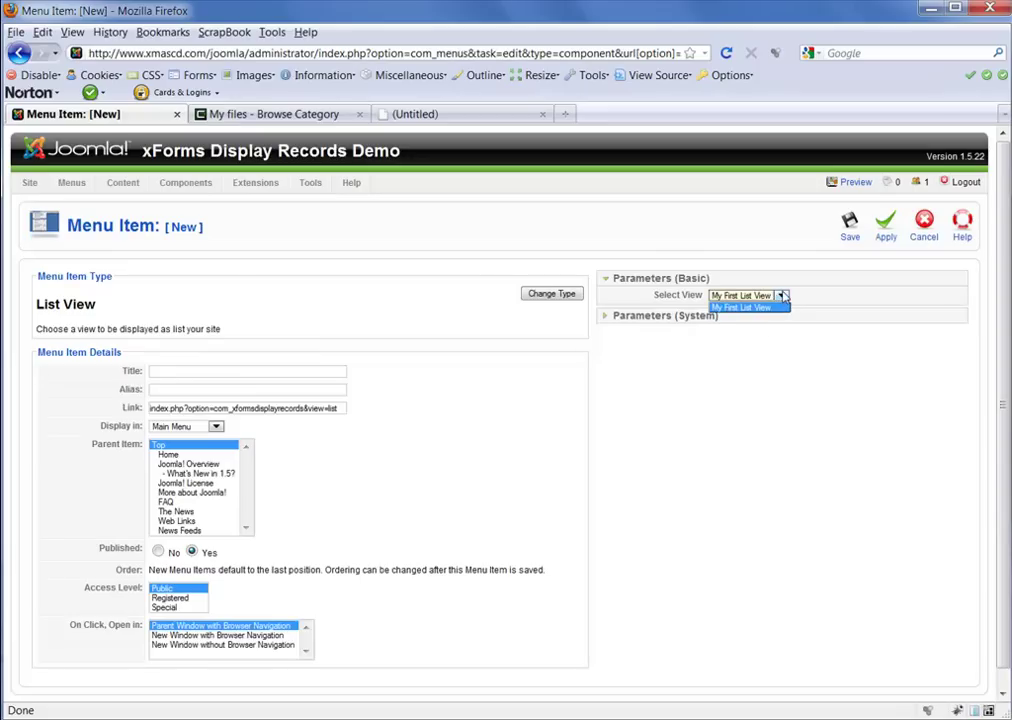
pyautogui.click(782, 297)
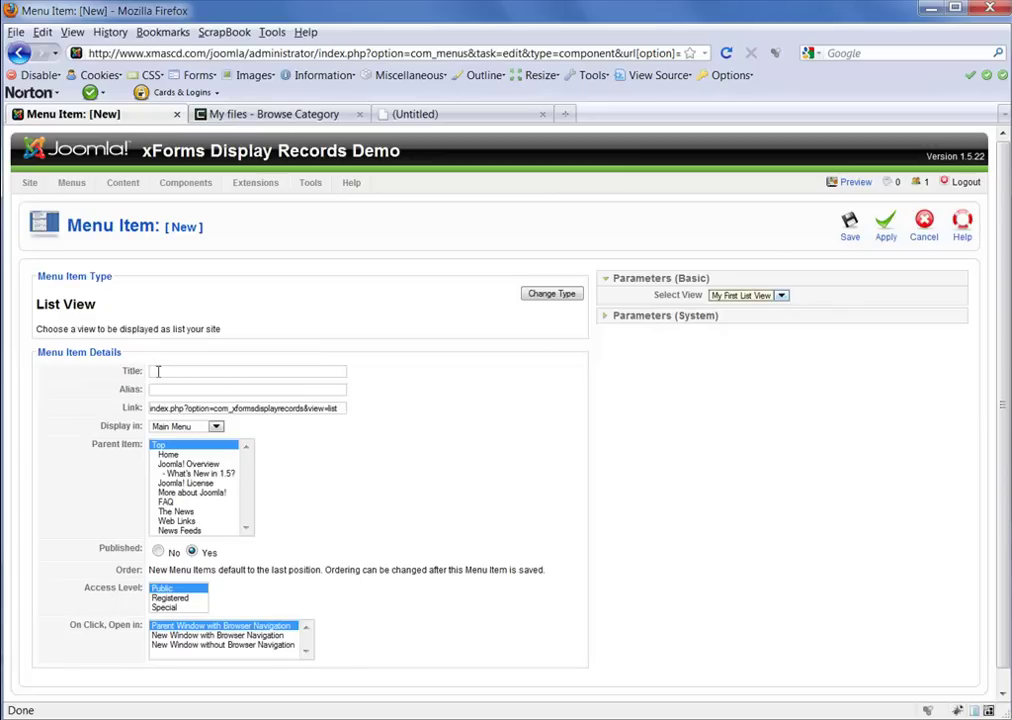
# Give the menu item the title My First List View and the alias myfirstlistview, and save it
pyautogui.click(158, 371)
pyautogui.write('My Fi')
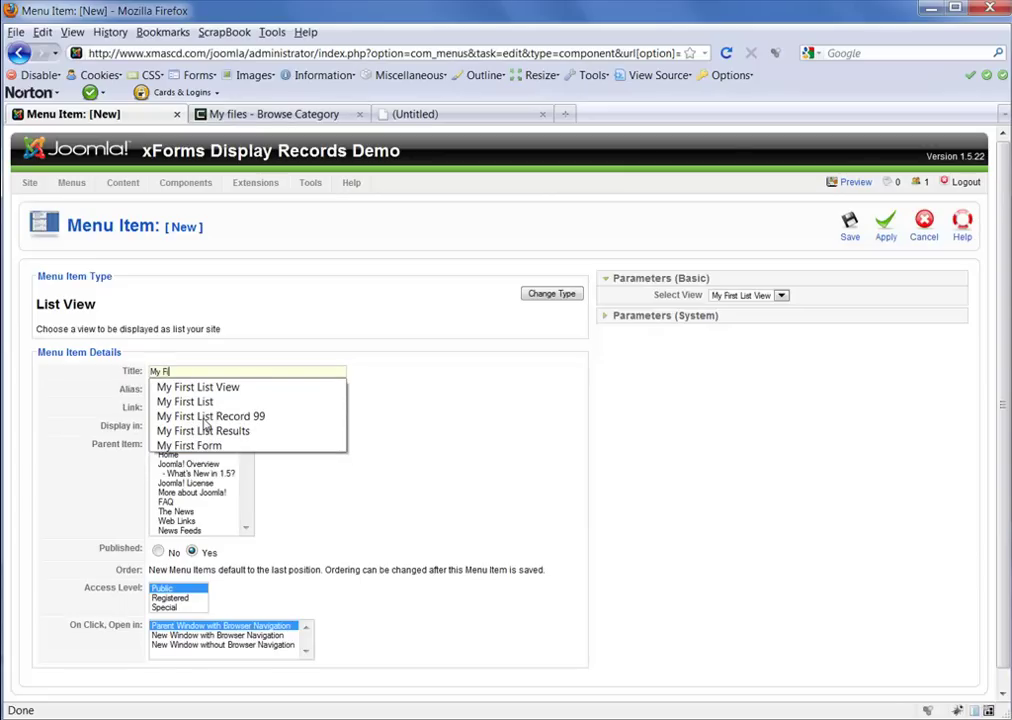
pyautogui.write('rst List View')
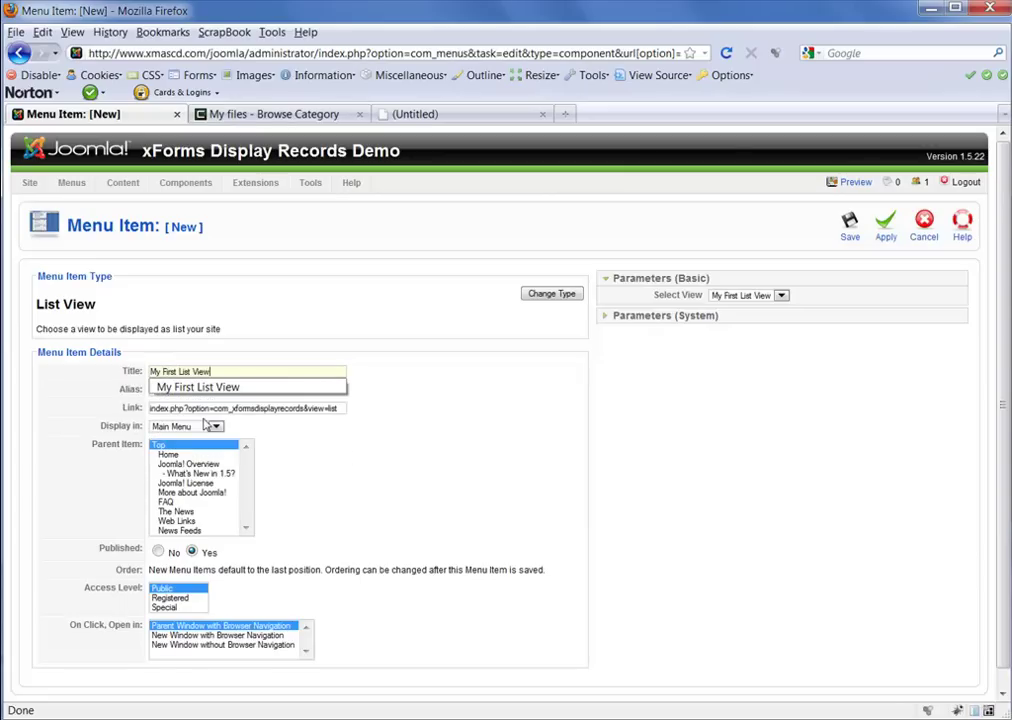
pyautogui.press('Tab')
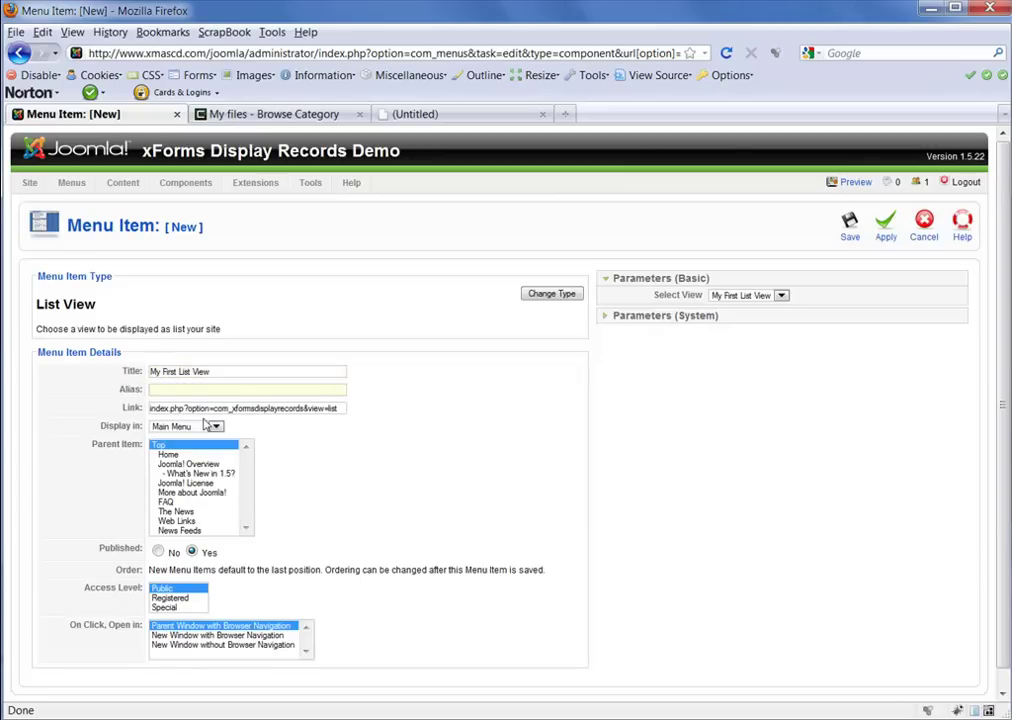
pyautogui.write('myfirstl')
pyautogui.press('Down')
pyautogui.press('Tab')
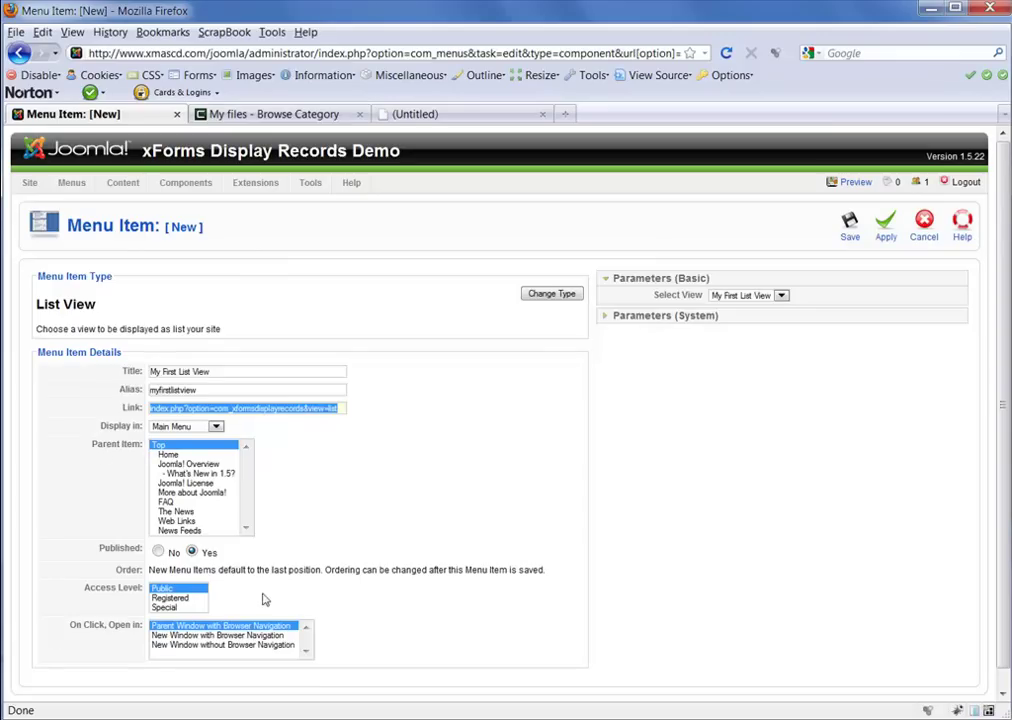
pyautogui.scroll(-1, 473, 582)
pyautogui.scroll(1, 473, 582)
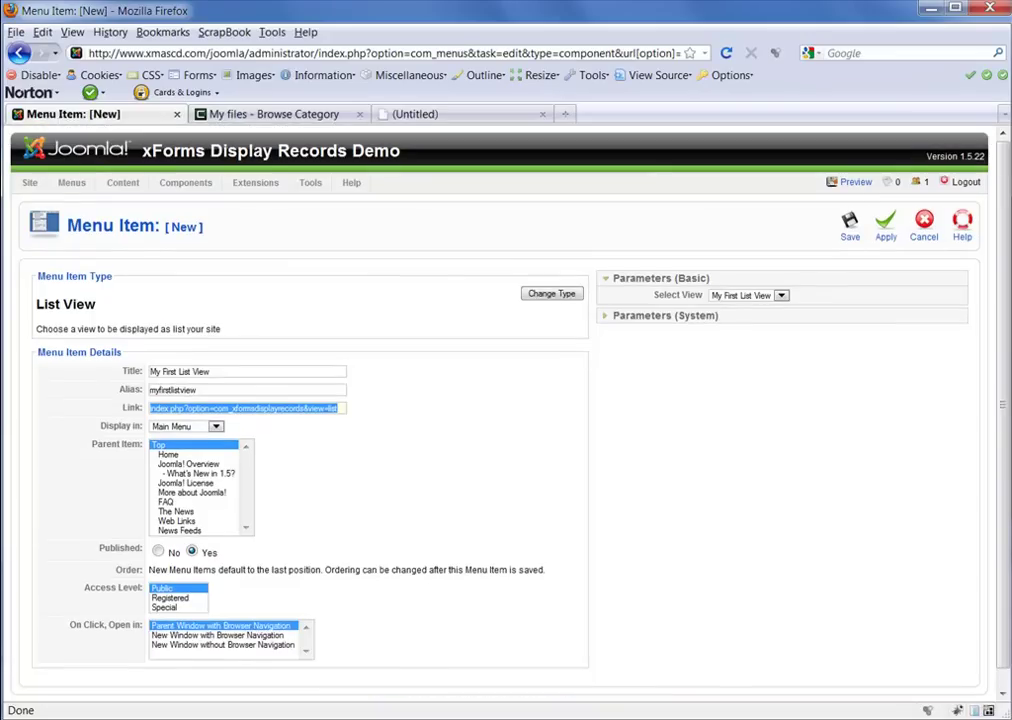
pyautogui.click(848, 236)
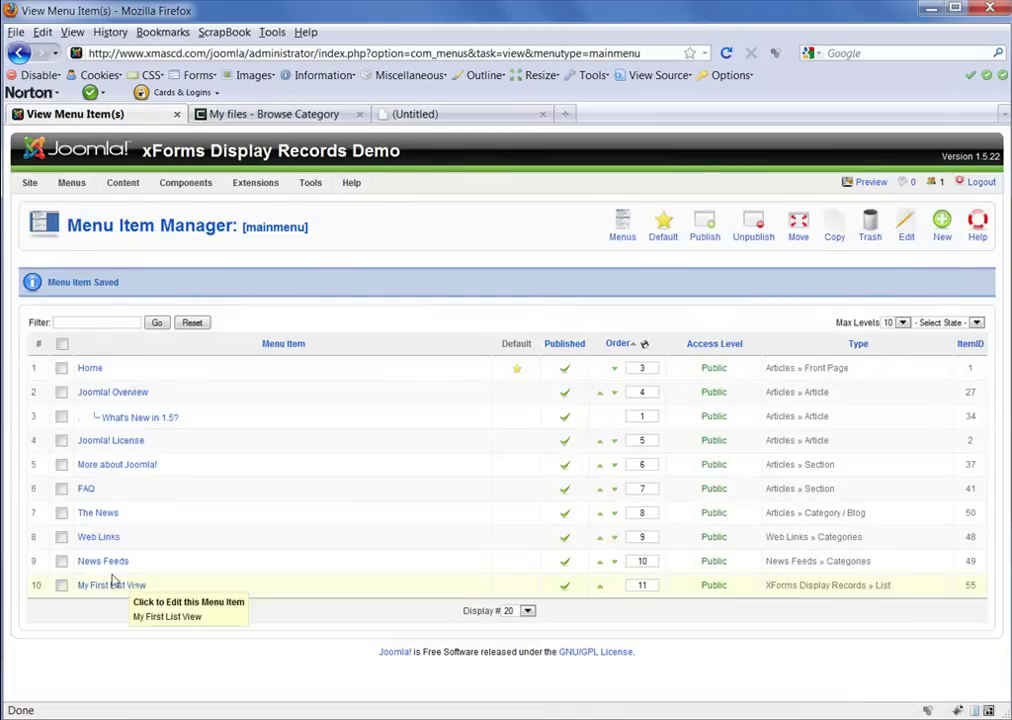
# Preview the site's My First List View page and examine the details of records 4 and 2, returning to the list after each
pyautogui.click(866, 183)
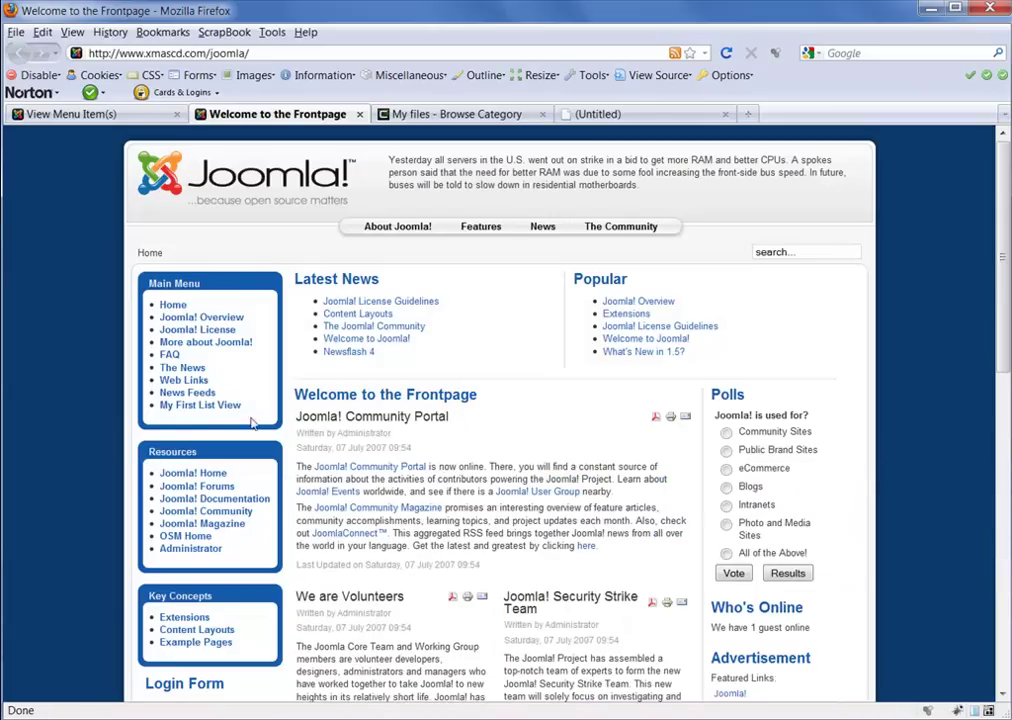
pyautogui.click(187, 410)
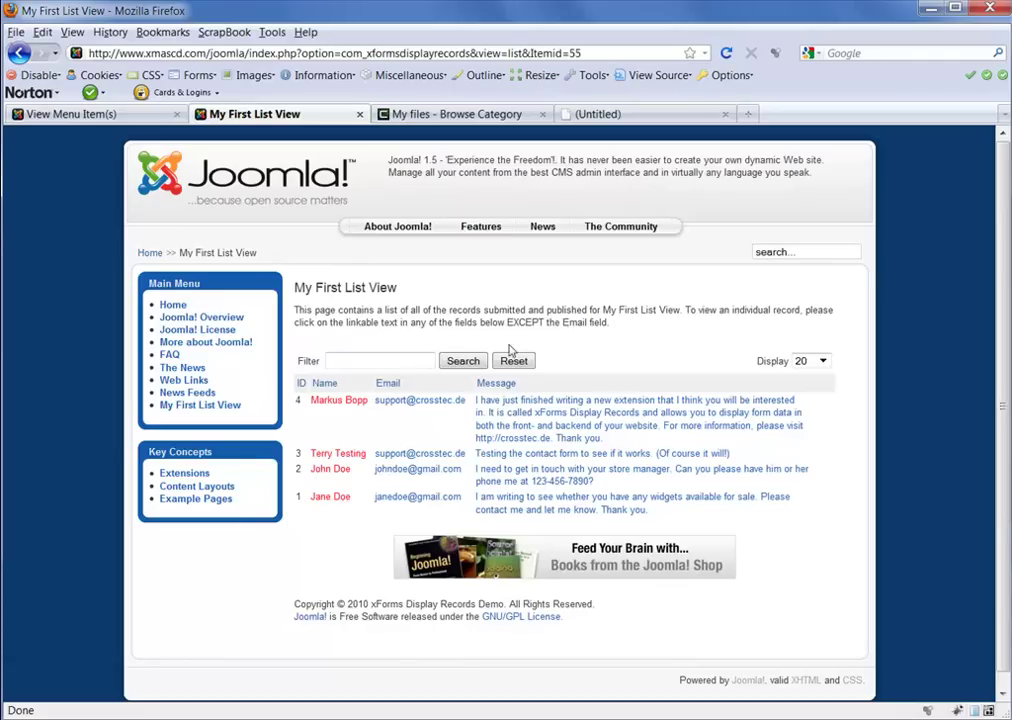
pyautogui.click(328, 403)
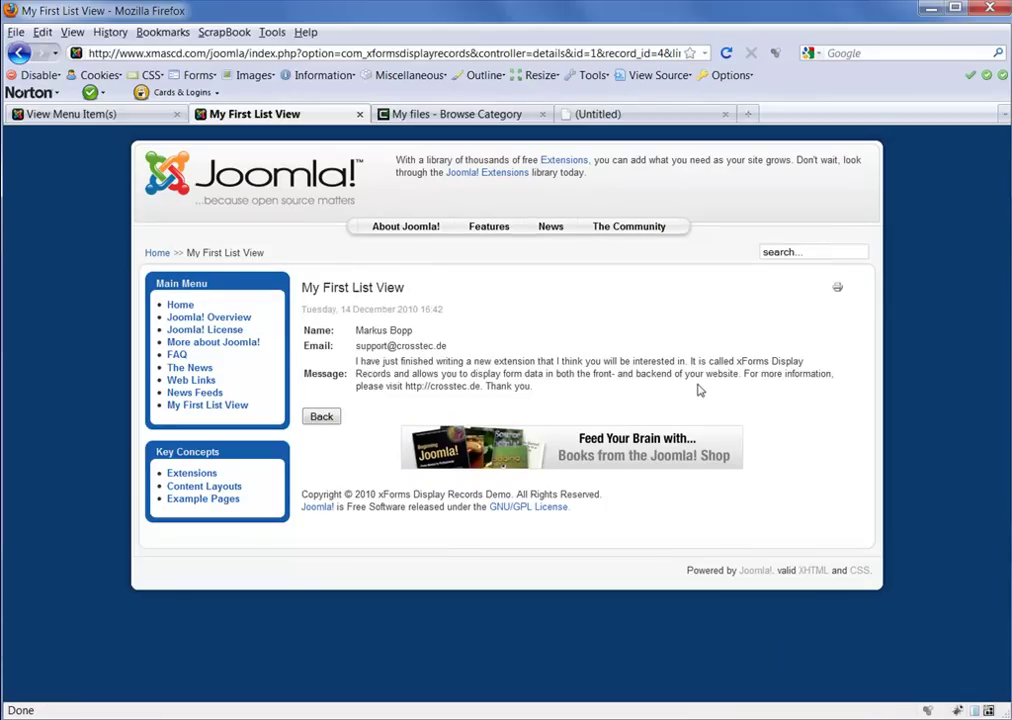
pyautogui.click(321, 418)
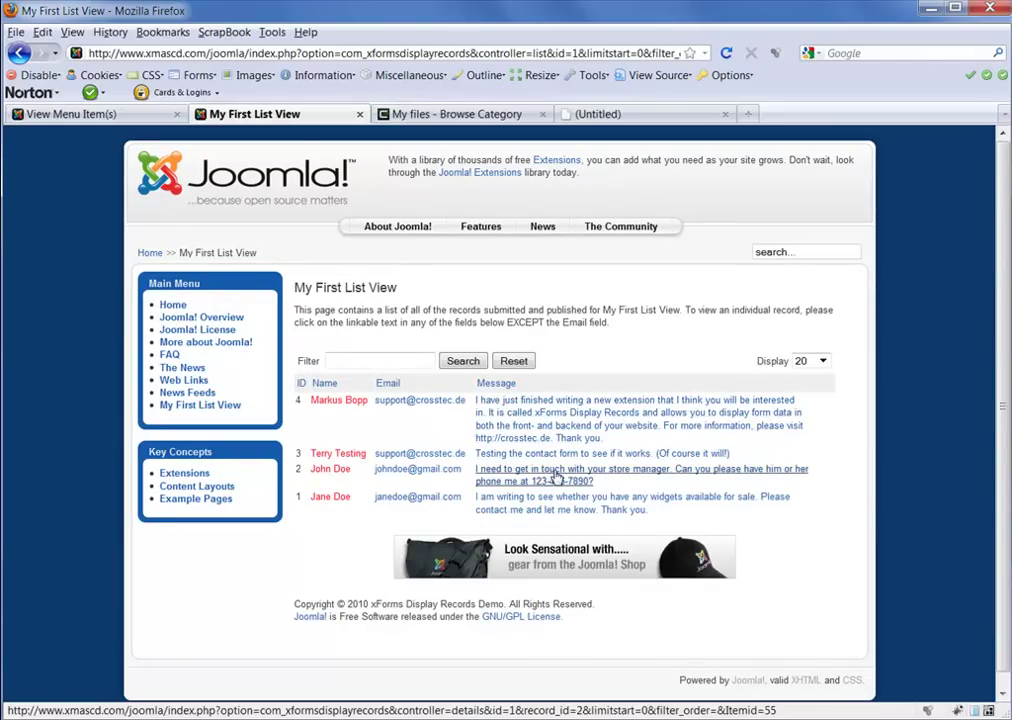
pyautogui.click(552, 478)
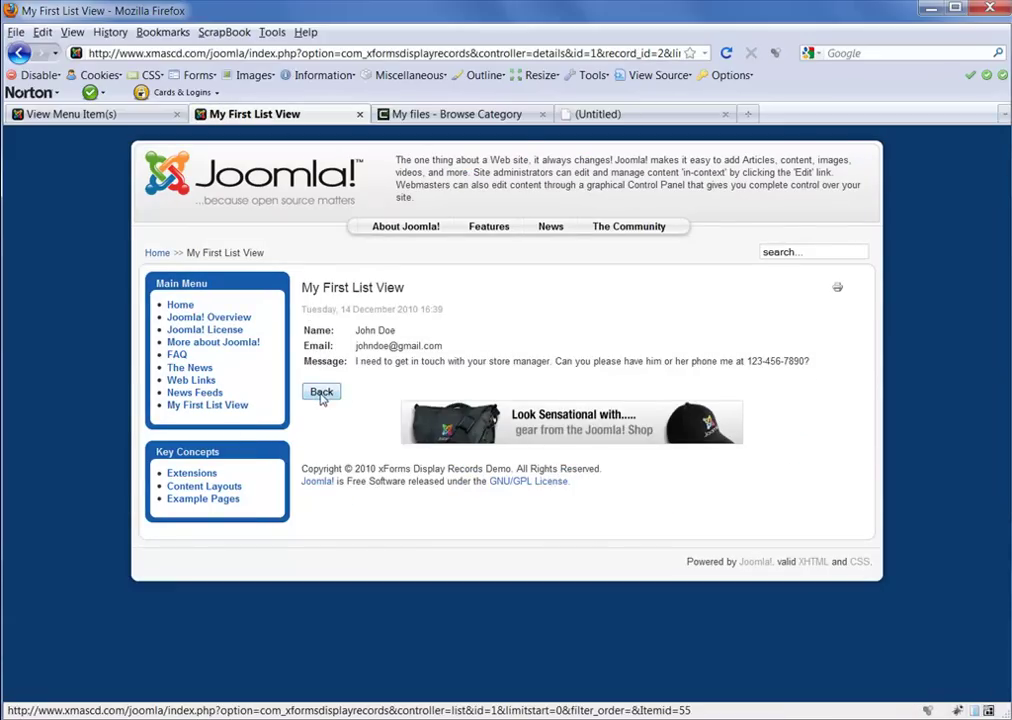
pyautogui.click(332, 394)
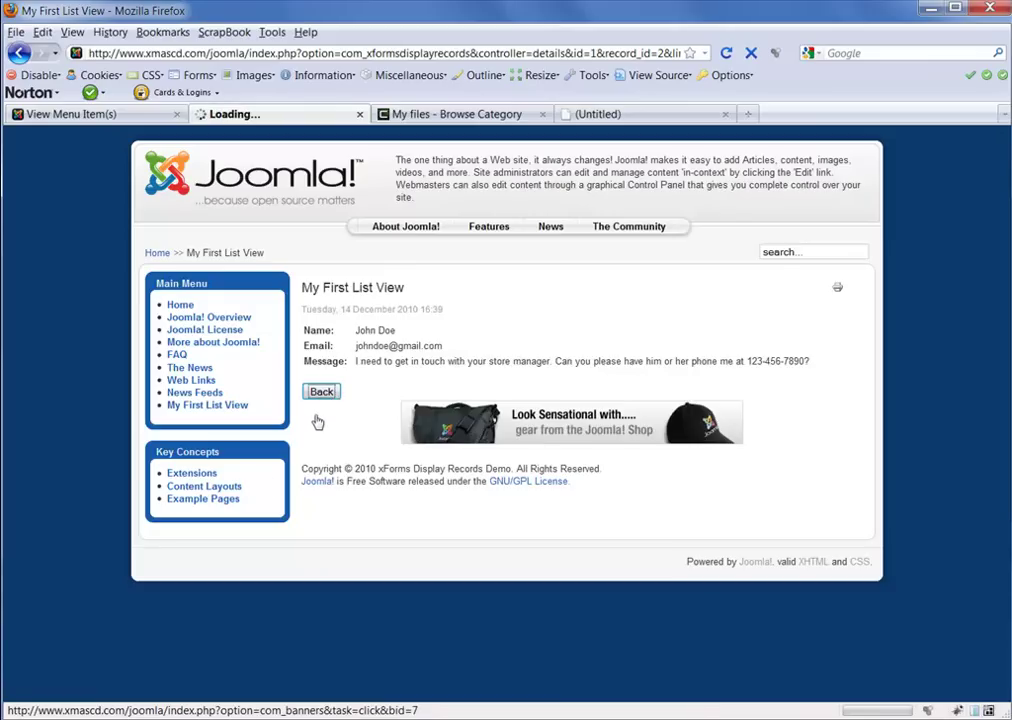